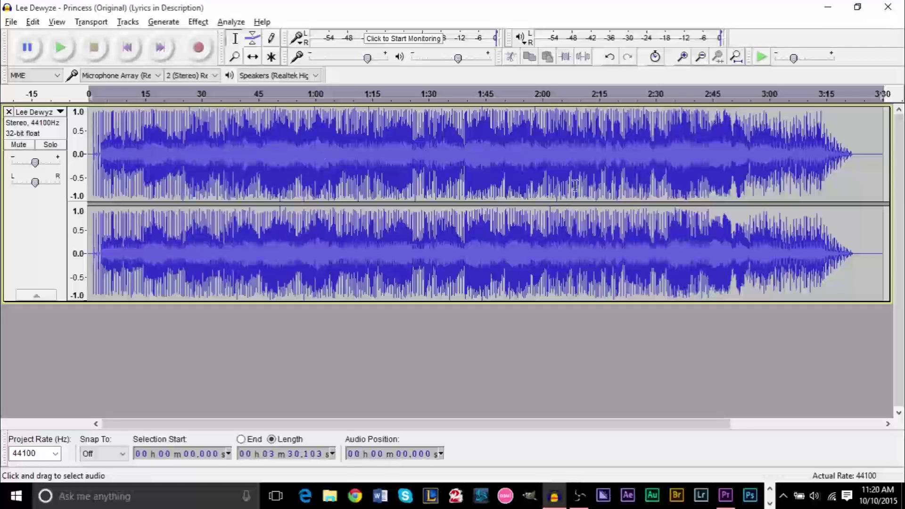
Look through the File and Effect menus without choosing anything
click(10, 22)
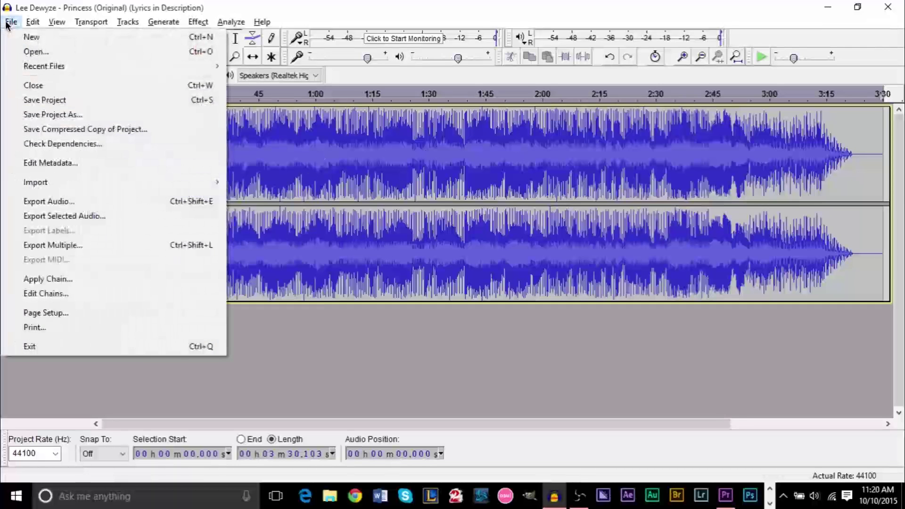
mouse_move(79, 187)
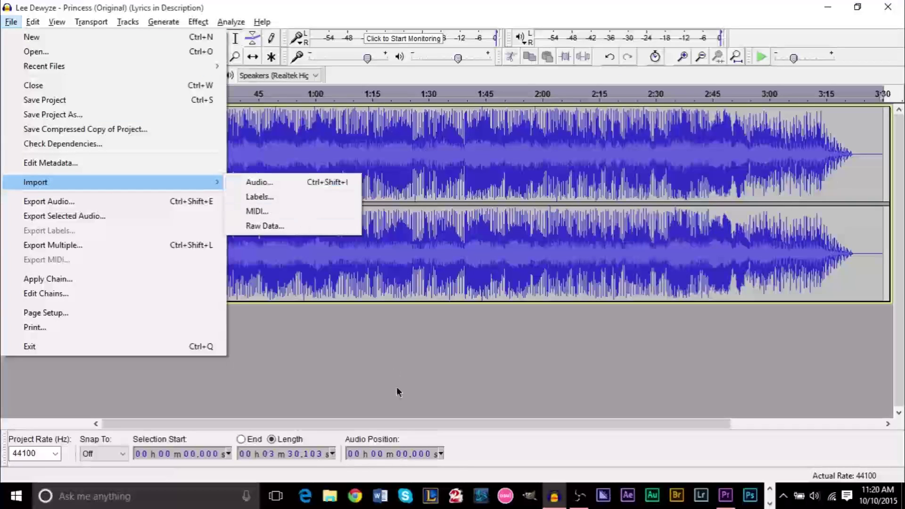
click(337, 366)
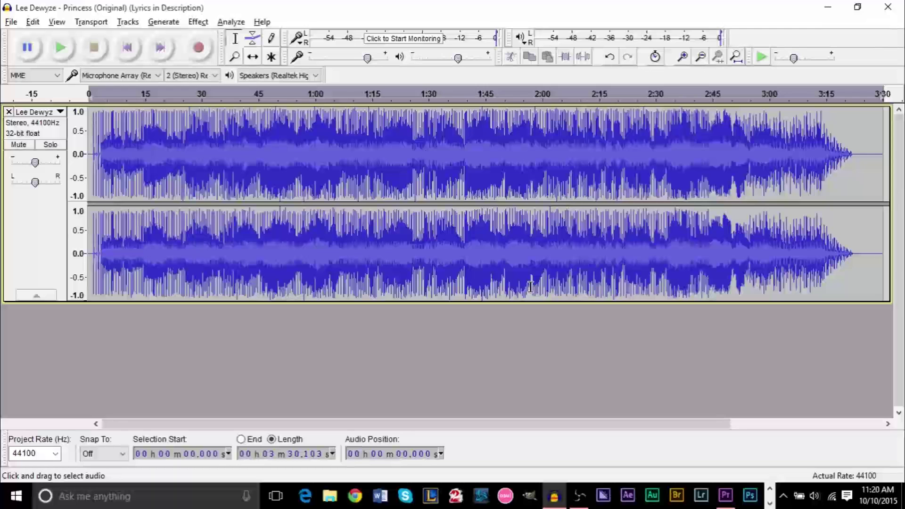
click(196, 22)
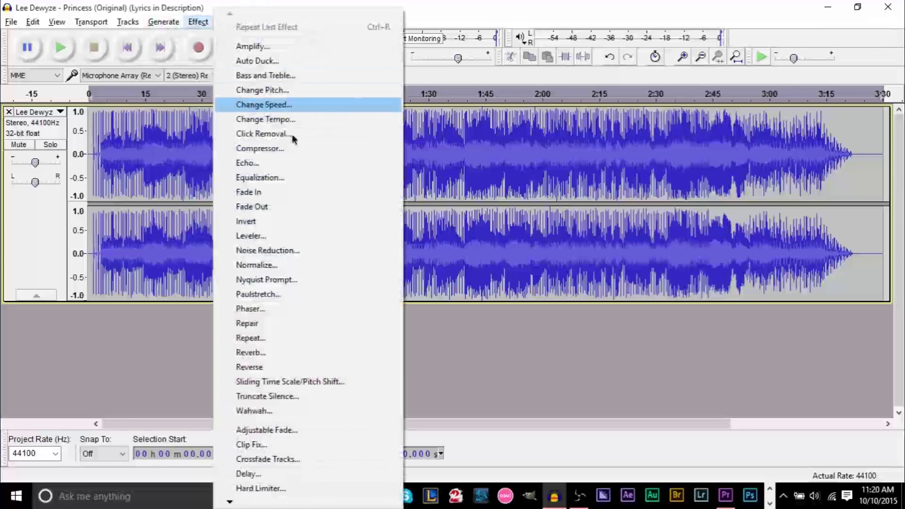
click(455, 363)
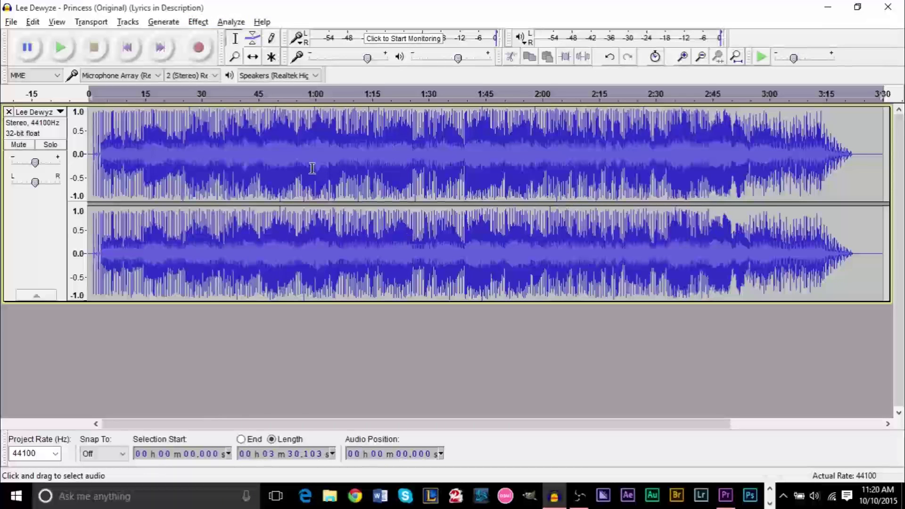
Select the whole track and apply Change Speed with a 10% percent change
key(ctrl+a)
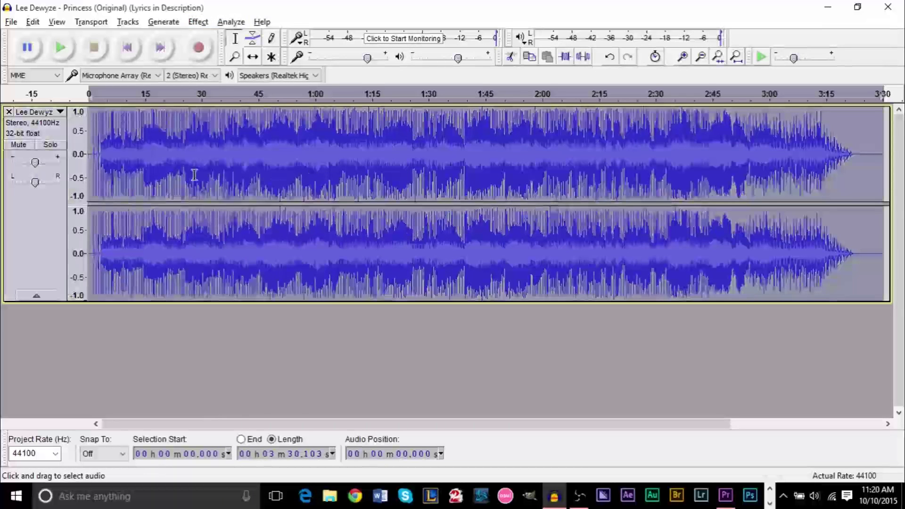
click(199, 24)
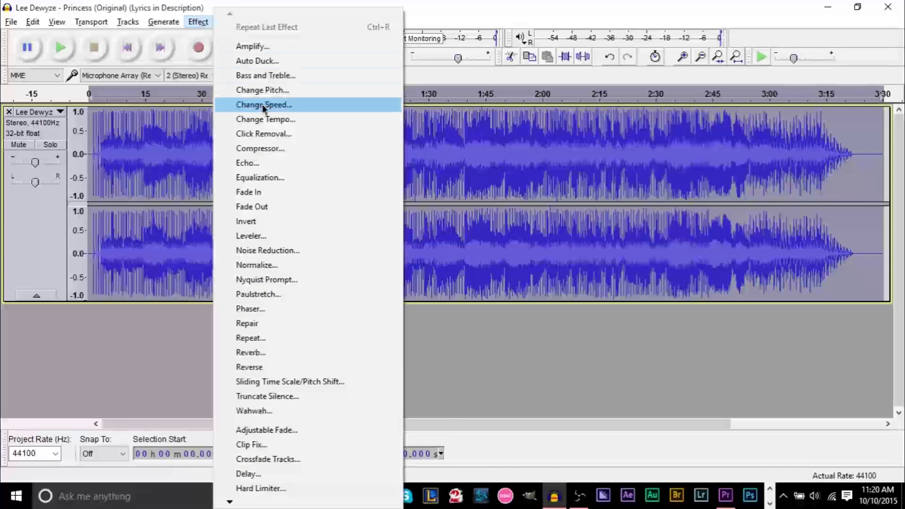
click(263, 105)
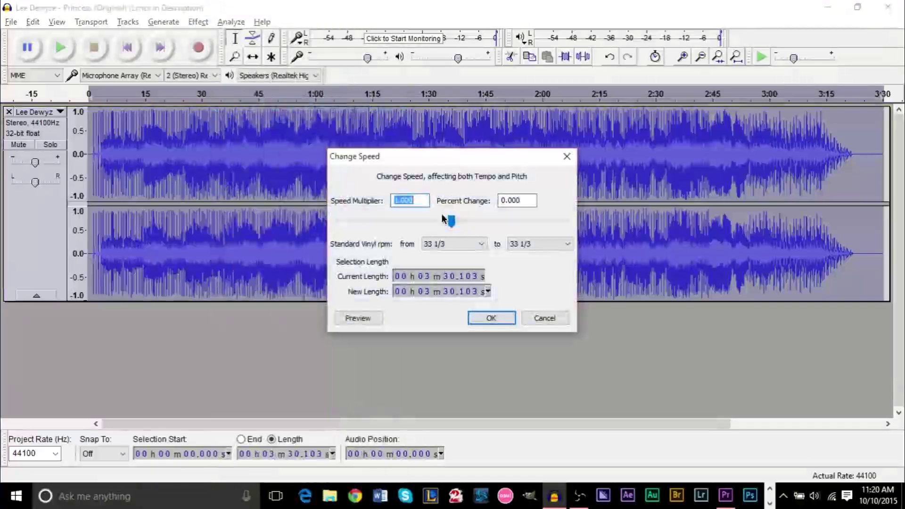
click(416, 199)
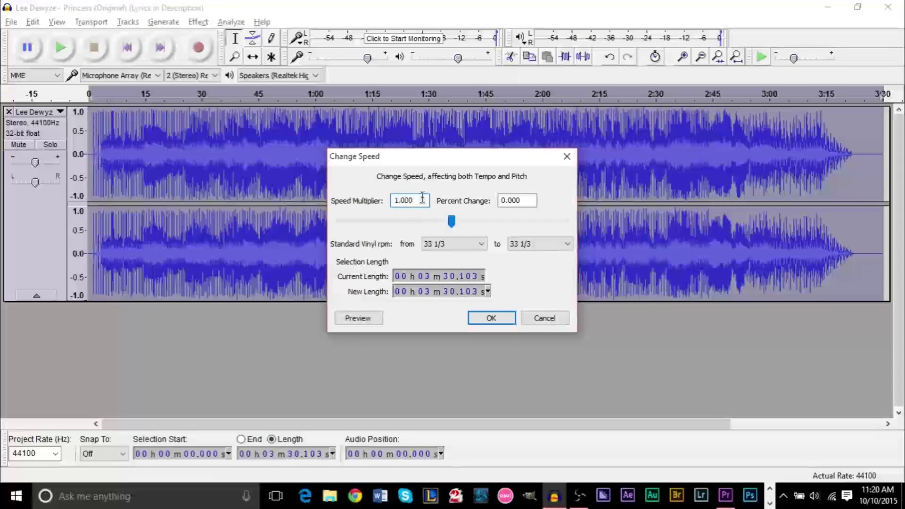
key(Tab)
text(10)
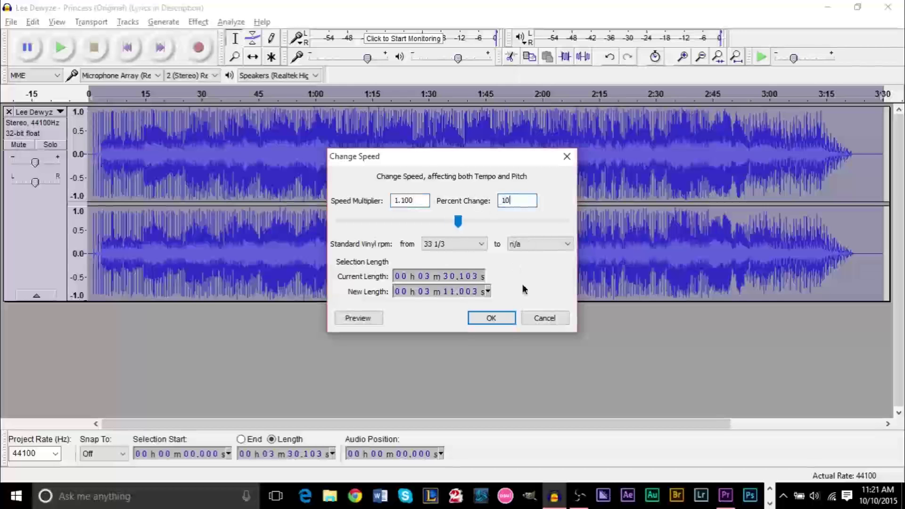
click(495, 319)
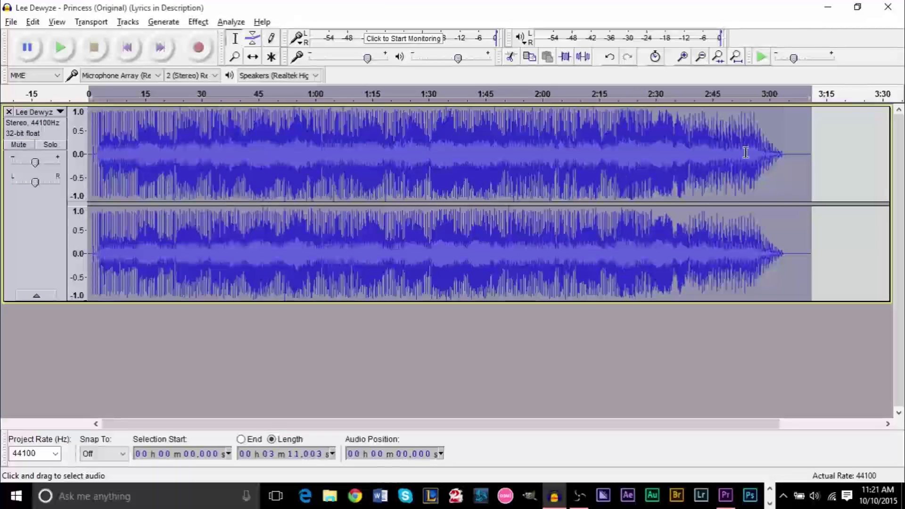
Deselect the track and play the sped-up song, skipping to about 35 seconds, then stop
click(726, 361)
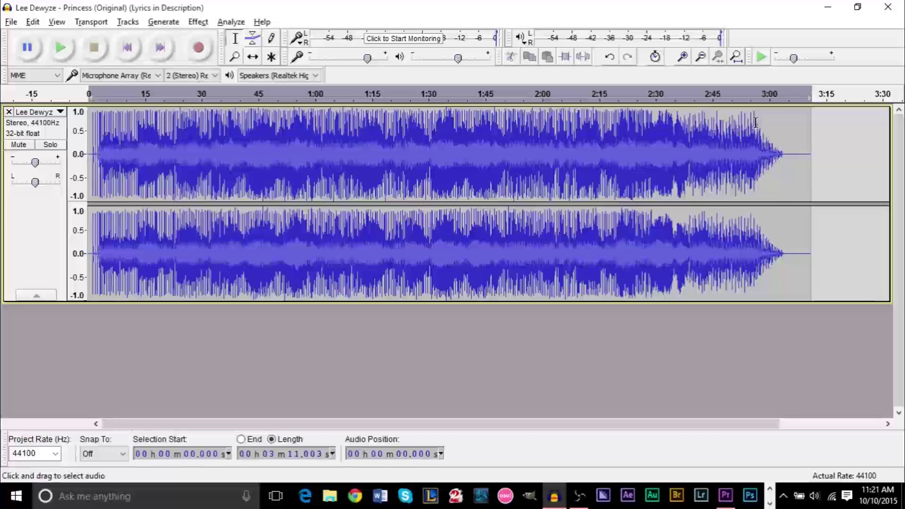
click(51, 101)
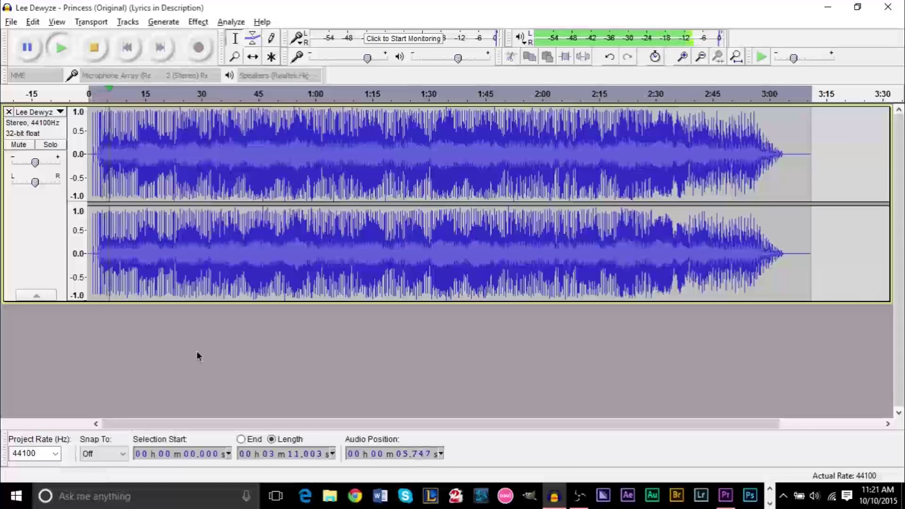
click(223, 98)
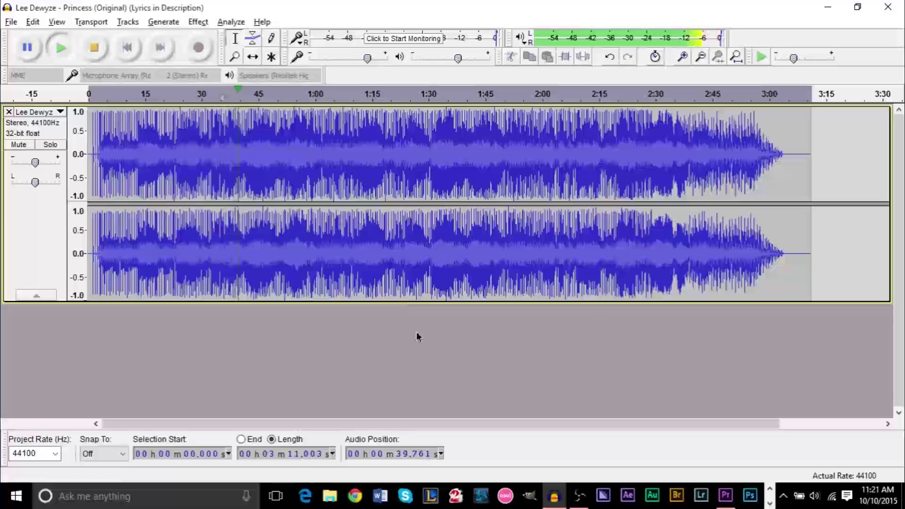
key(space)
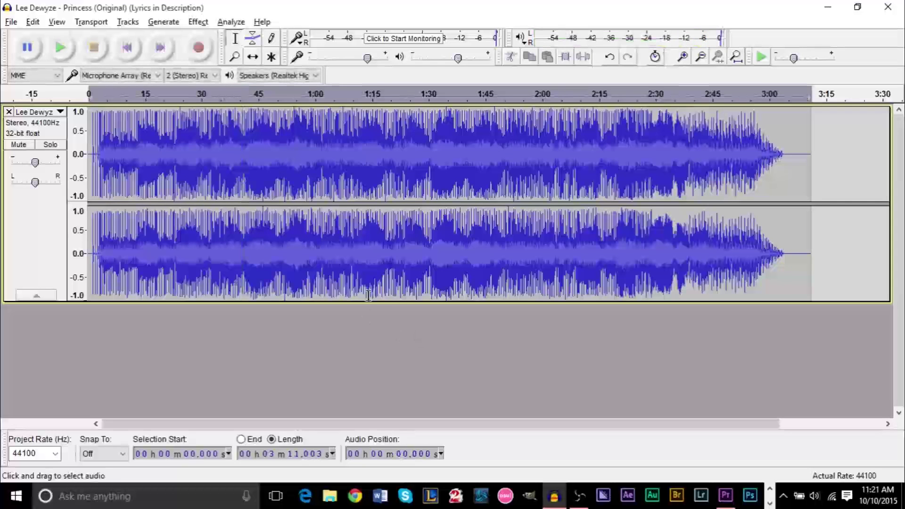
Undo the speed change and play the original song from the 30-second mark, then stop
key(ctrl+z)
key(space)
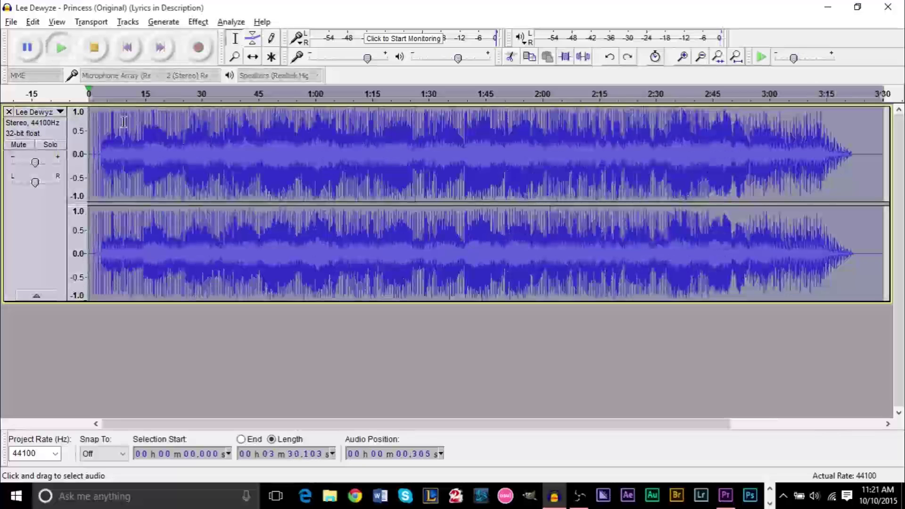
click(203, 96)
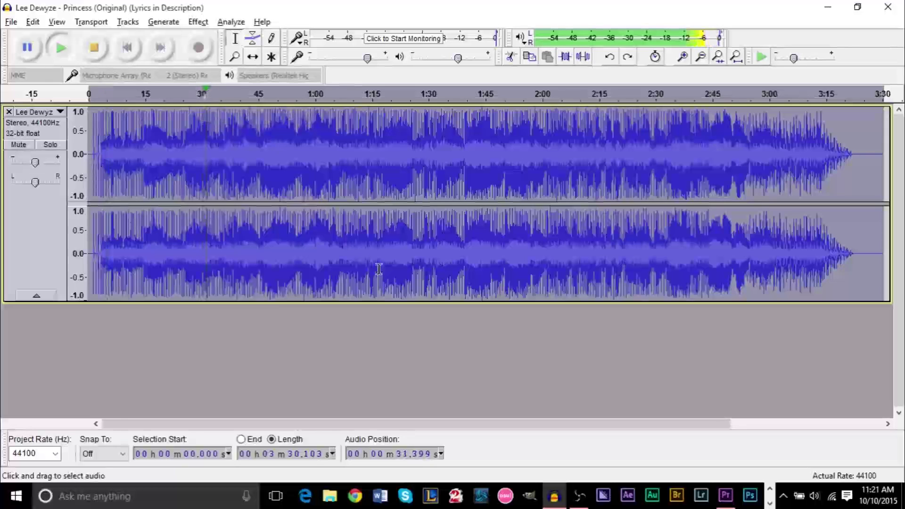
key(space)
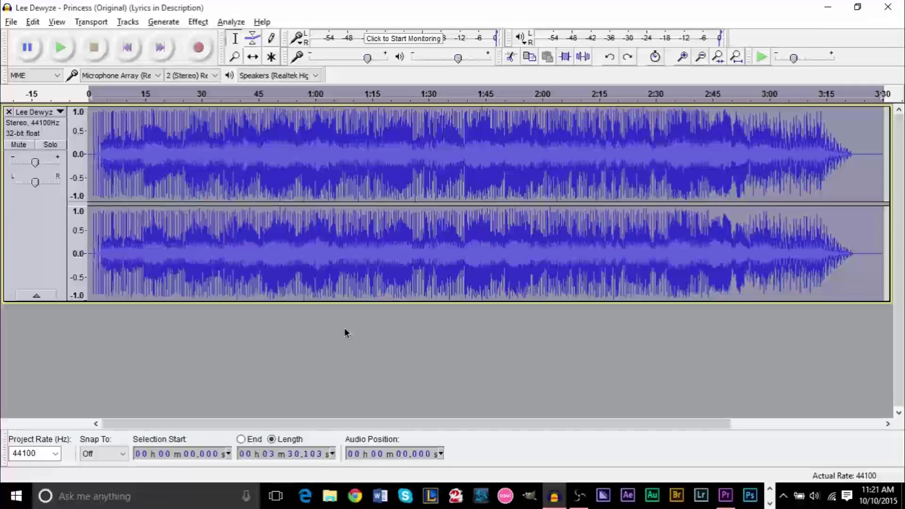
Apply Change Tempo to speed the song up to about 3:11 while keeping its pitch
click(204, 22)
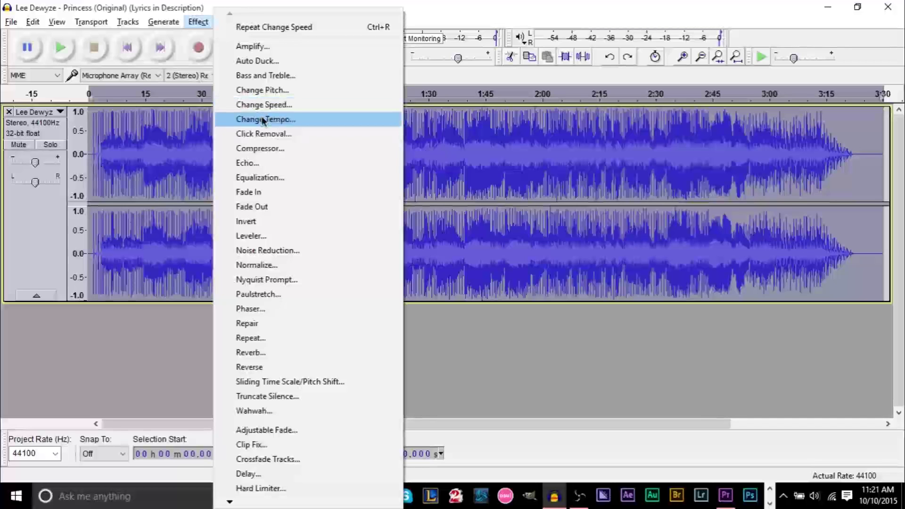
click(291, 123)
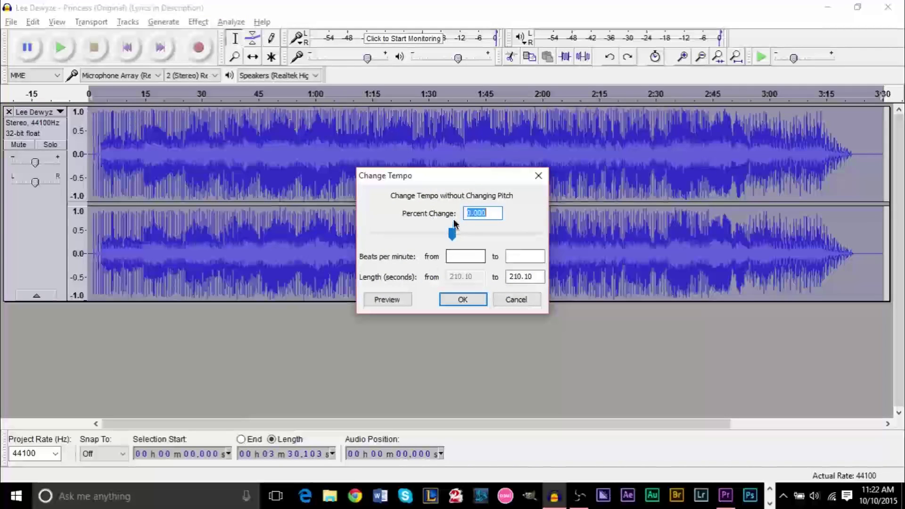
click(495, 213)
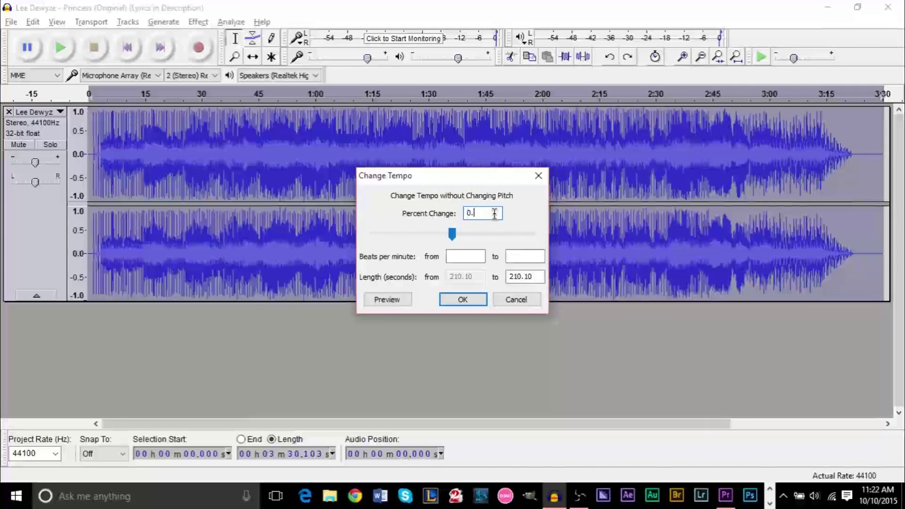
text(50)
key(Return)
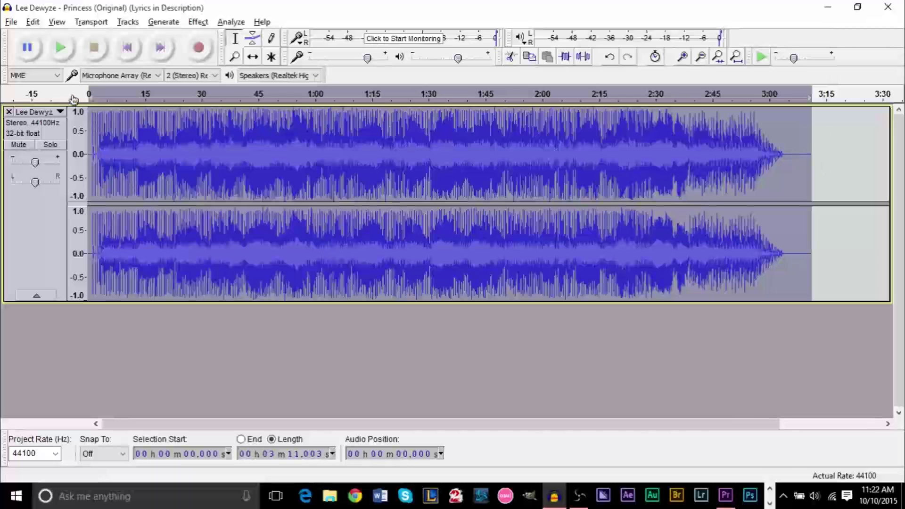
key(space)
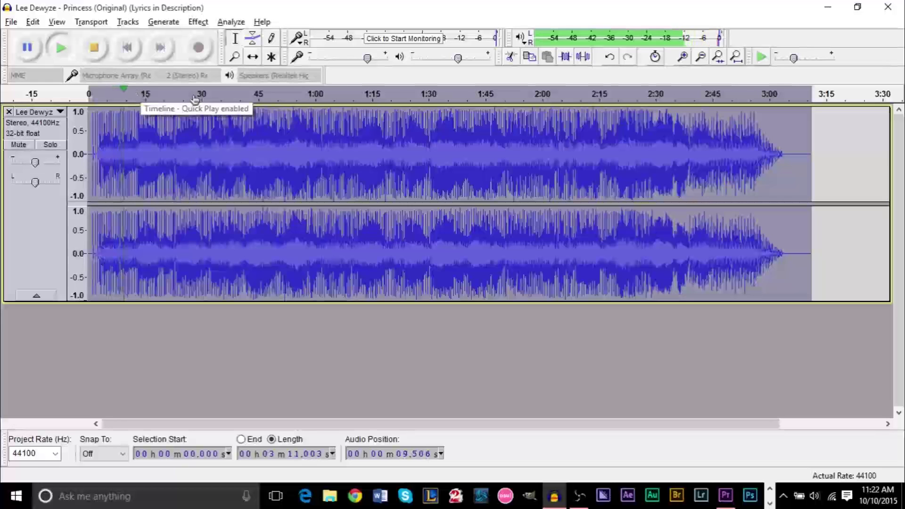
click(217, 93)
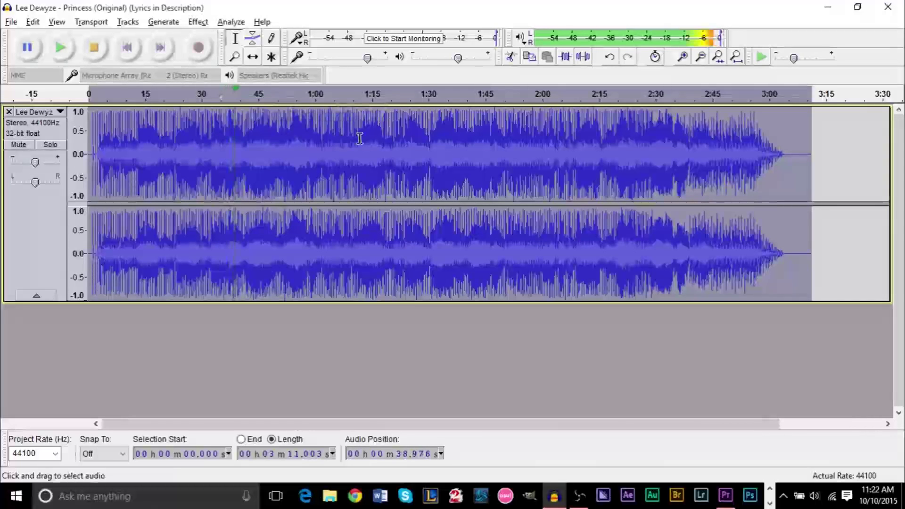
key(space)
Undo the last change, select the whole track, and set Change Speed to -30%
key(ctrl+z)
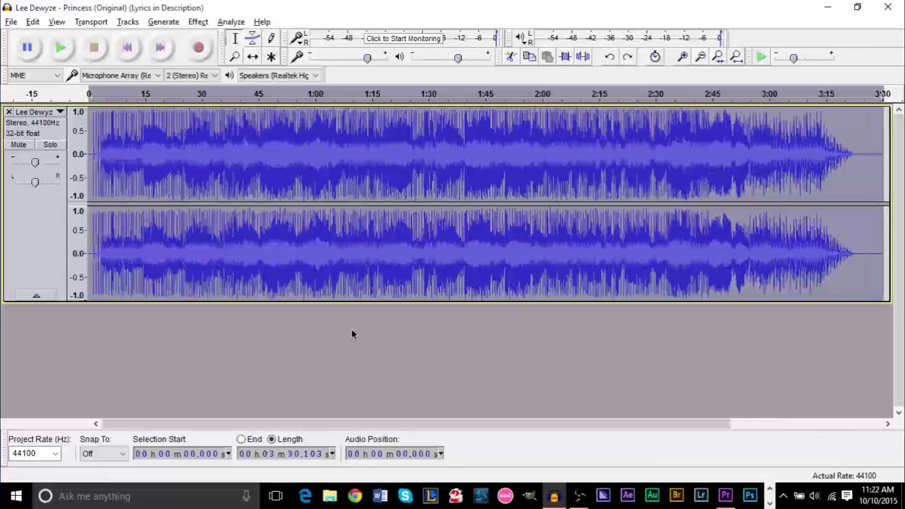
key(ctrl+a)
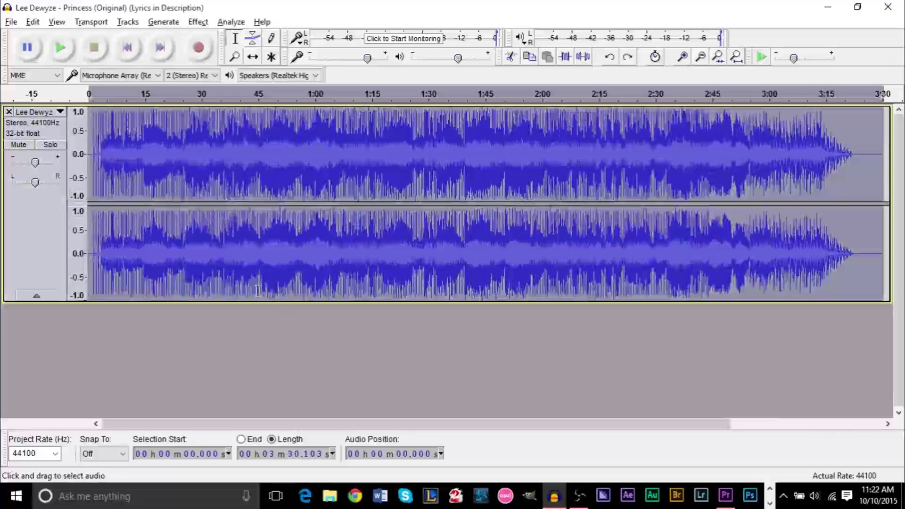
click(201, 22)
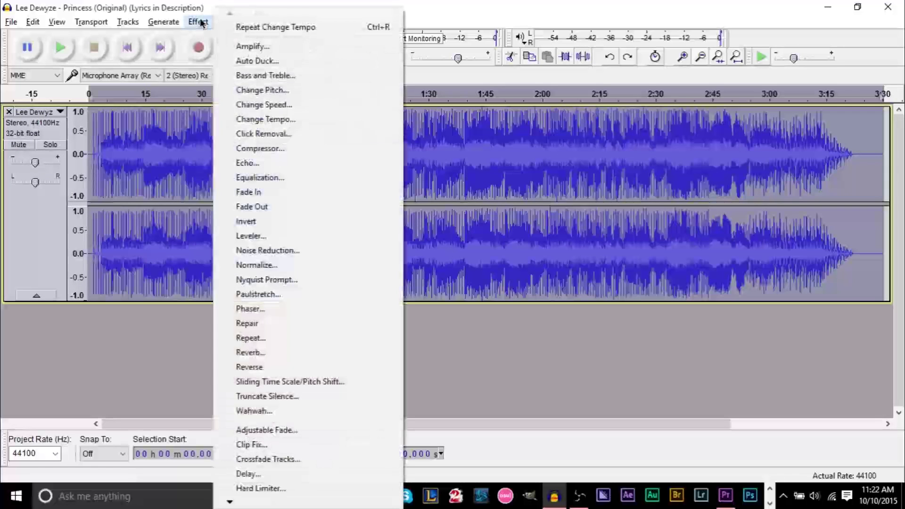
click(285, 106)
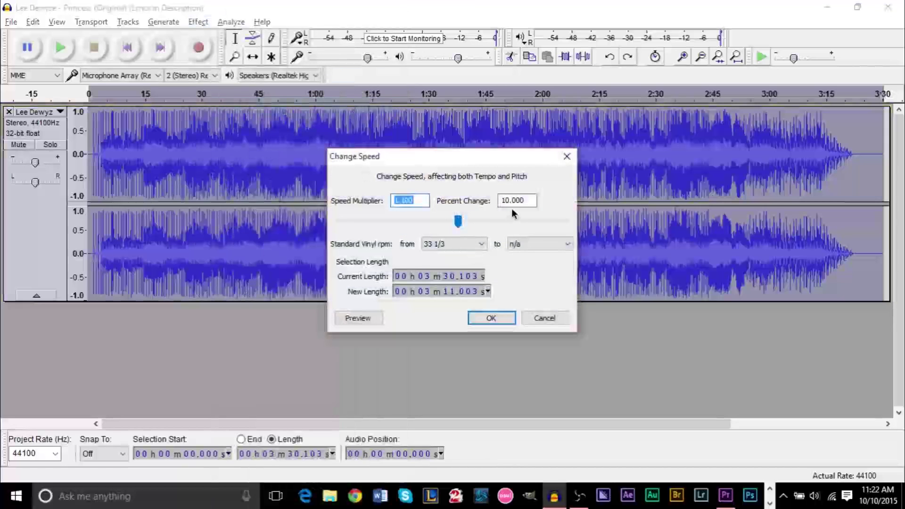
key(Tab)
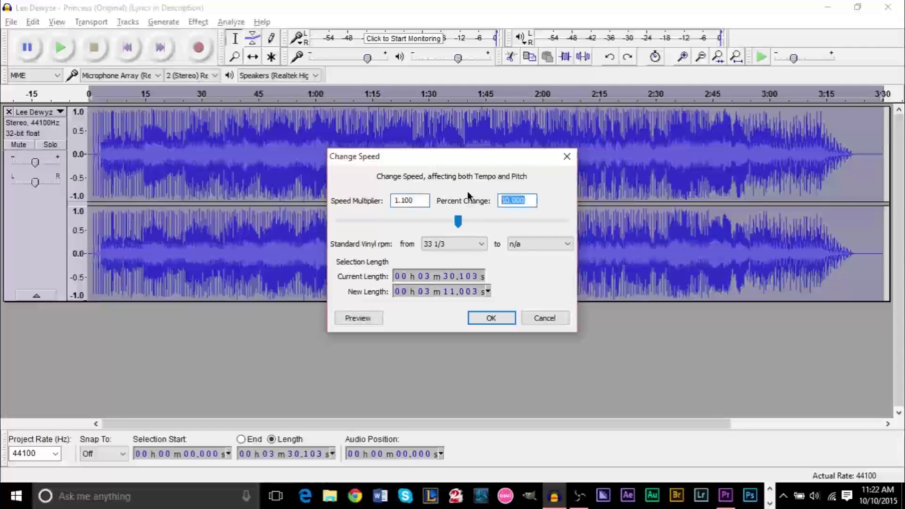
text(-30)
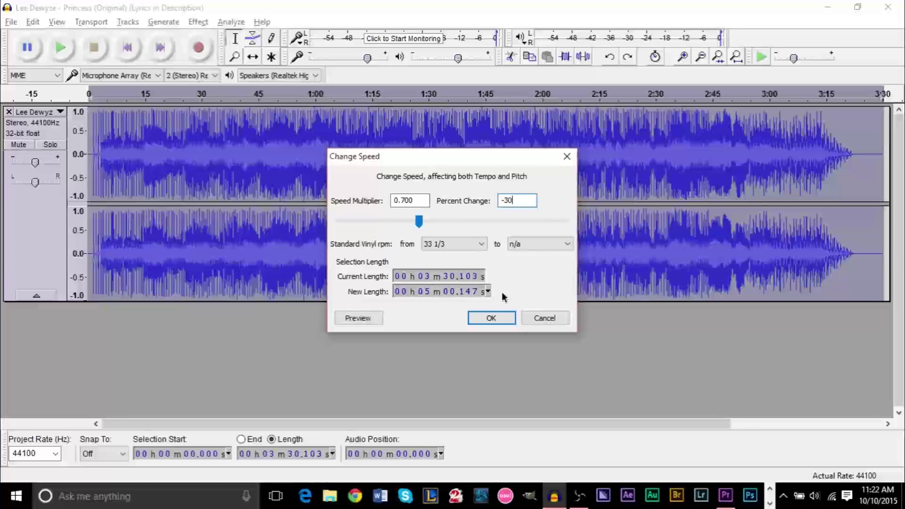
click(501, 315)
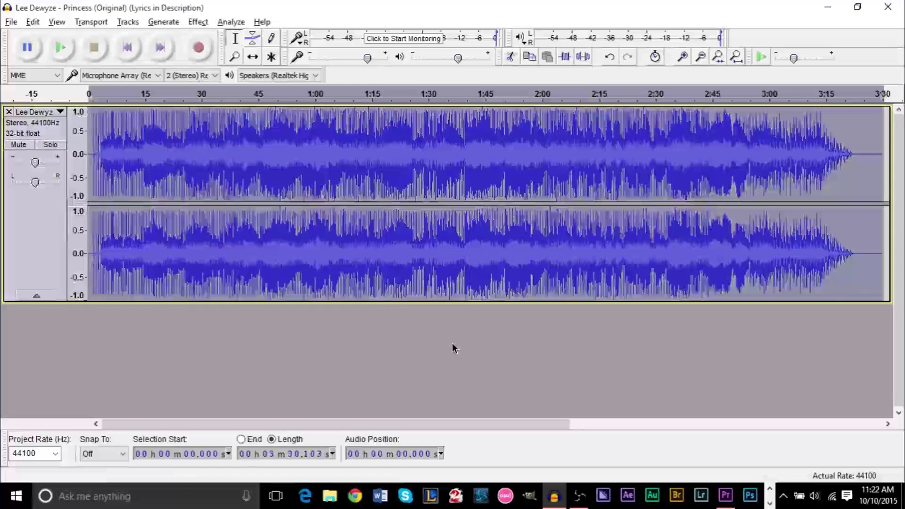
Apply the -30% Change Speed slowdown, stretching the song to about 5:00
click(198, 21)
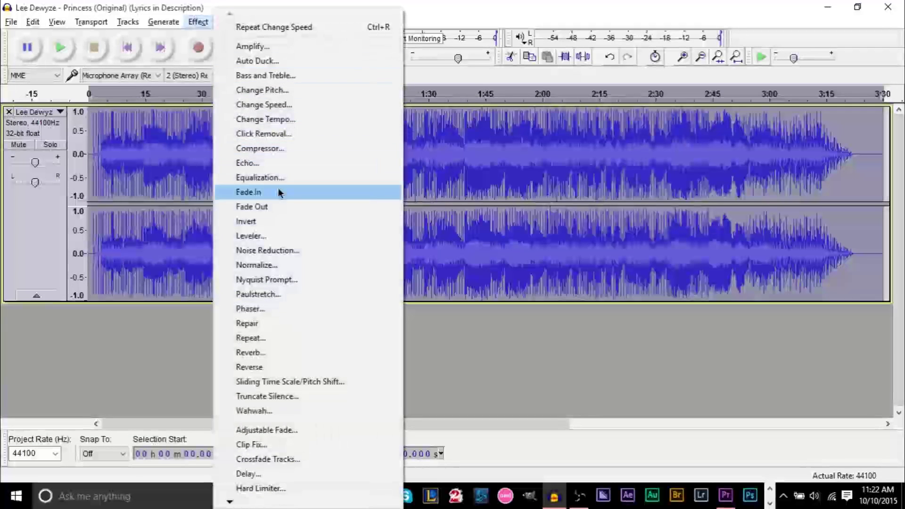
click(289, 106)
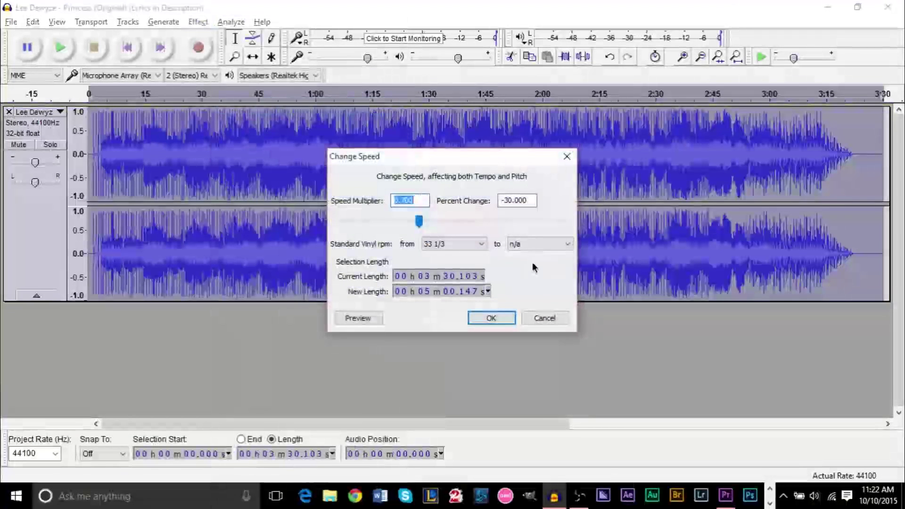
click(502, 318)
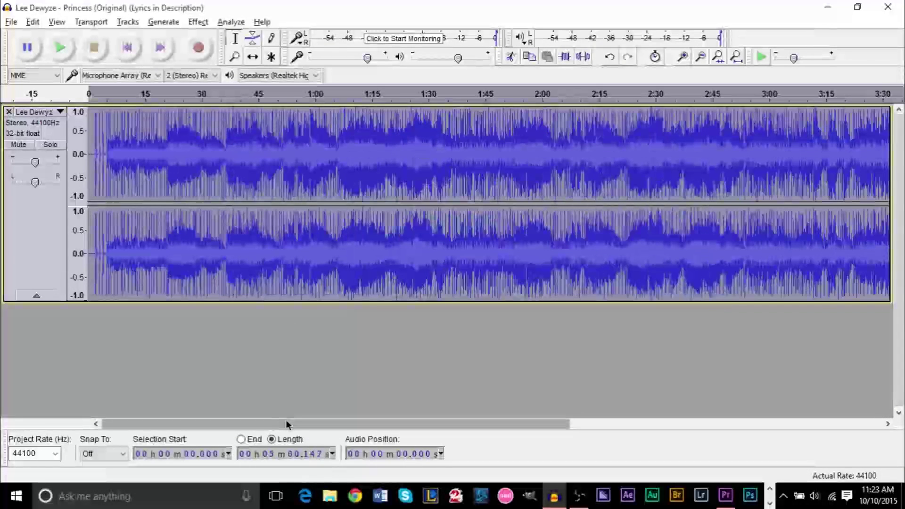
Play the slowed song from the start, skip ahead to about 1:10, then stop
drag(286, 419, 217, 415)
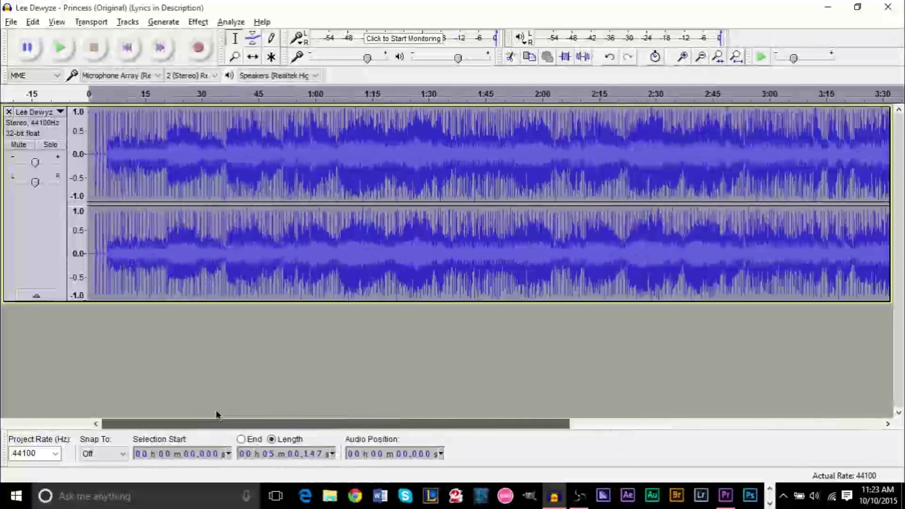
click(76, 96)
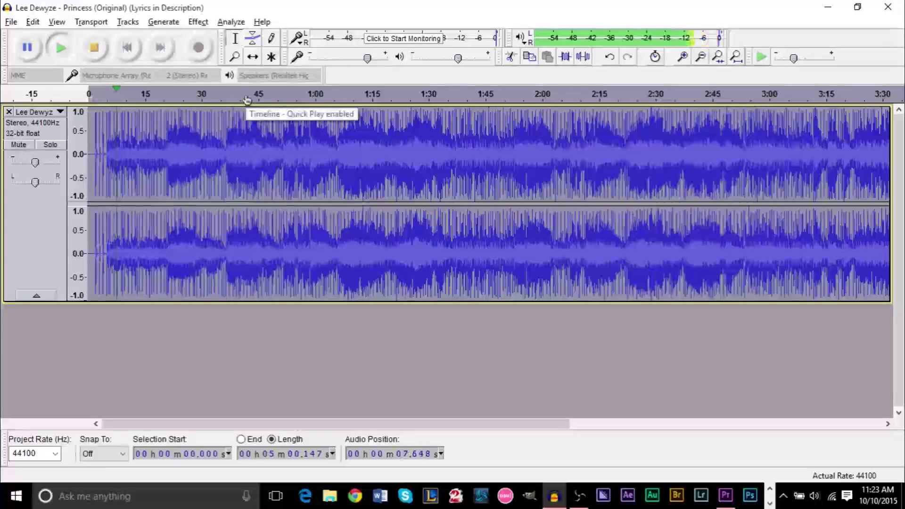
click(352, 99)
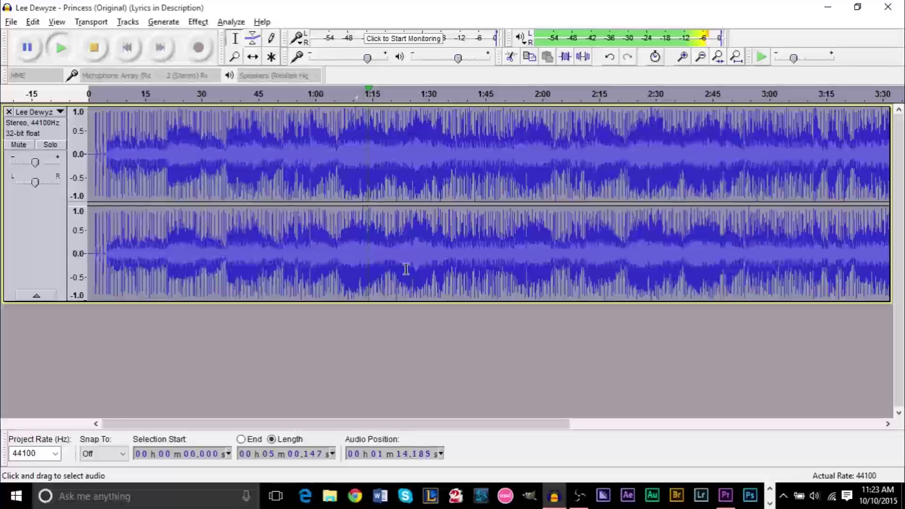
key(space)
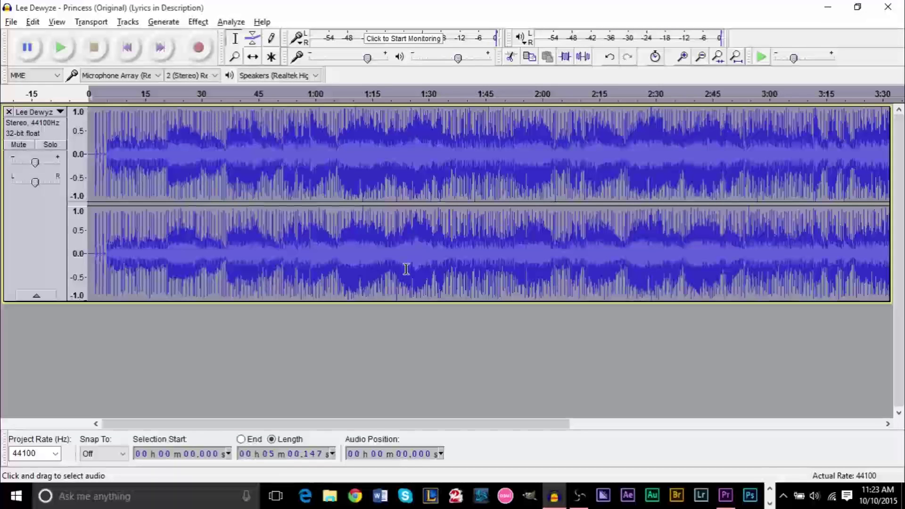
Undo the speed change, apply Change Tempo at -30% to reach 300.15 seconds, and play it
key(ctrl+z)
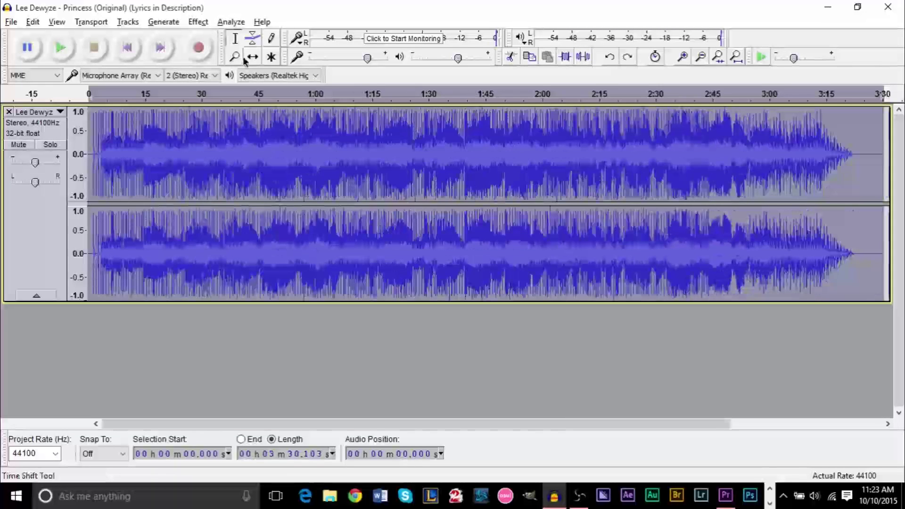
click(202, 21)
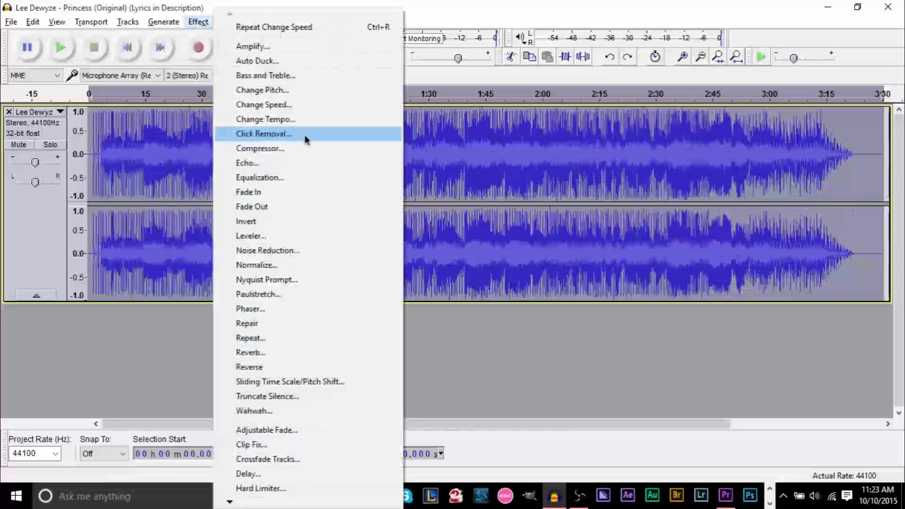
click(304, 119)
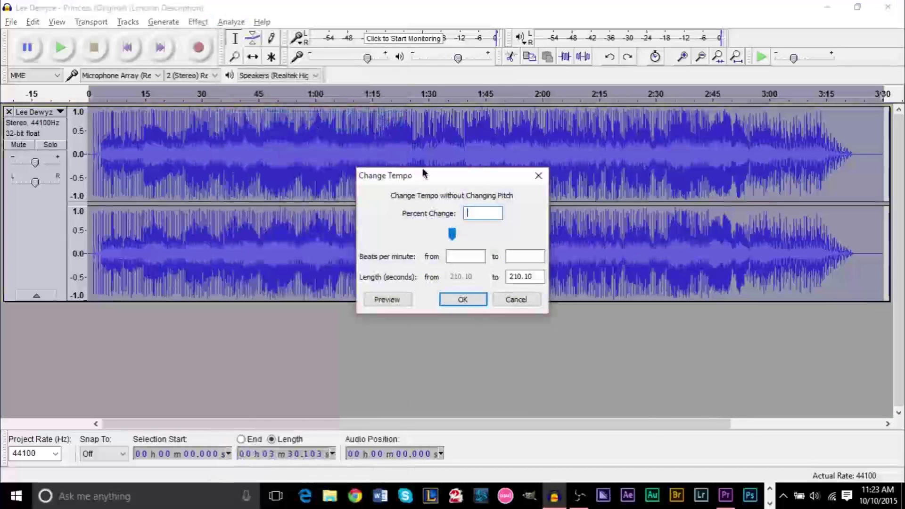
text(-30)
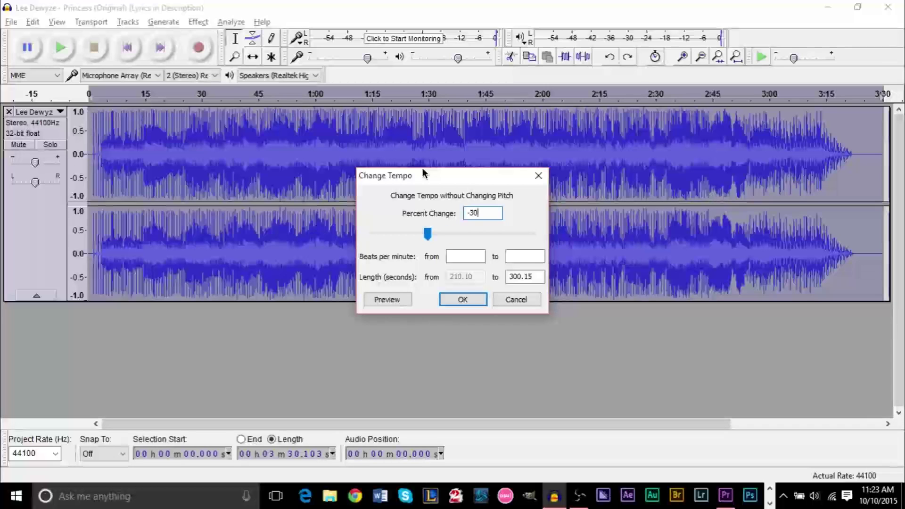
key(Return)
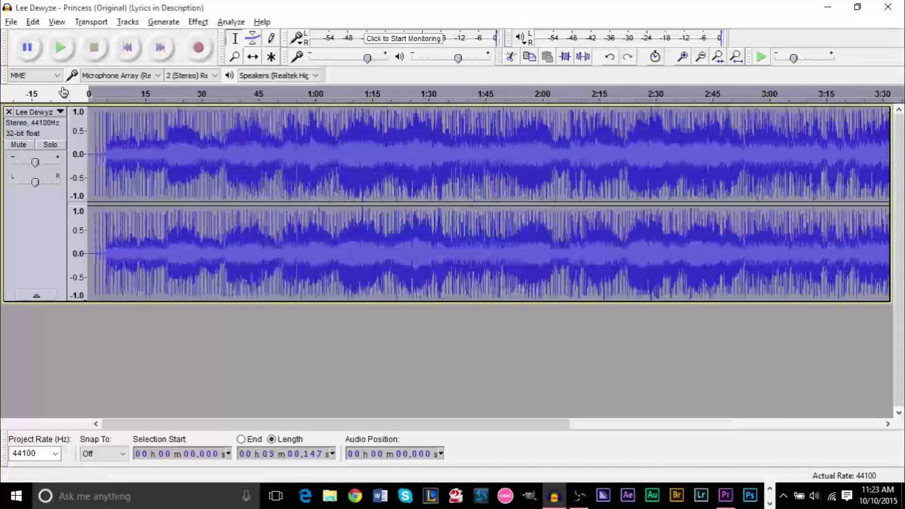
click(64, 92)
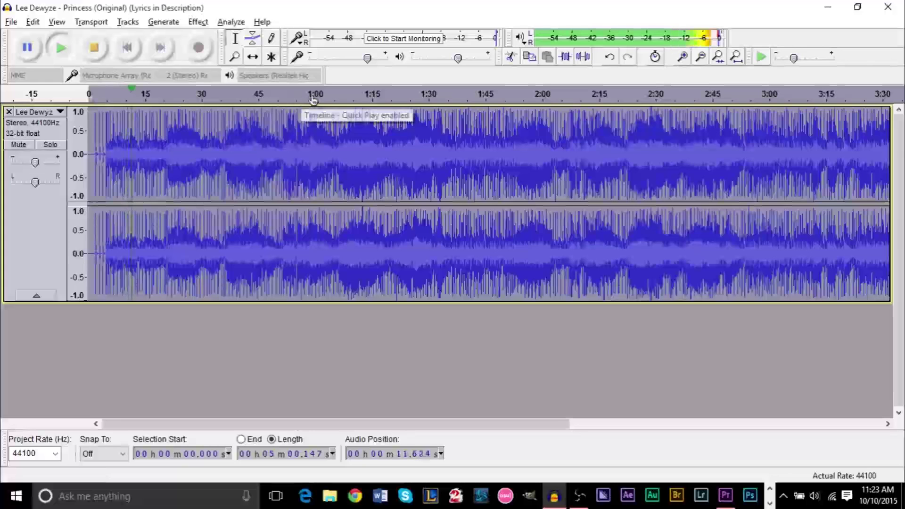
click(367, 94)
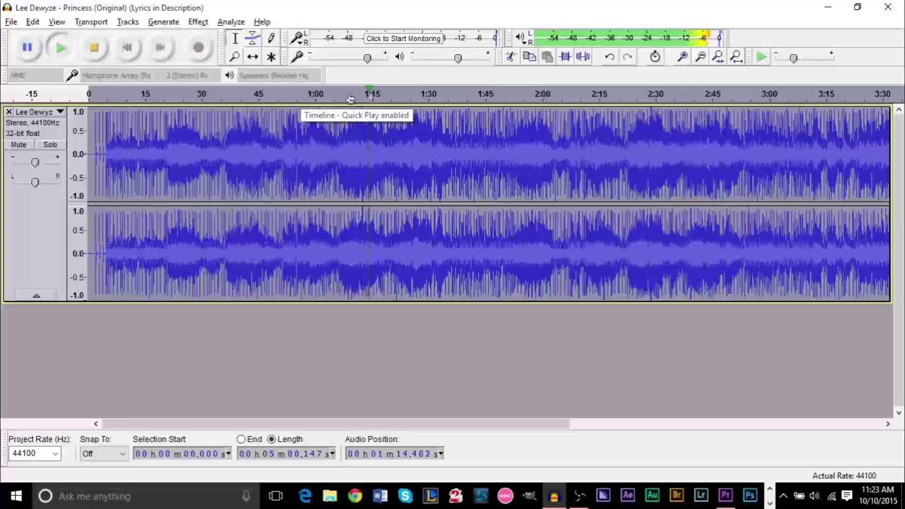
click(410, 96)
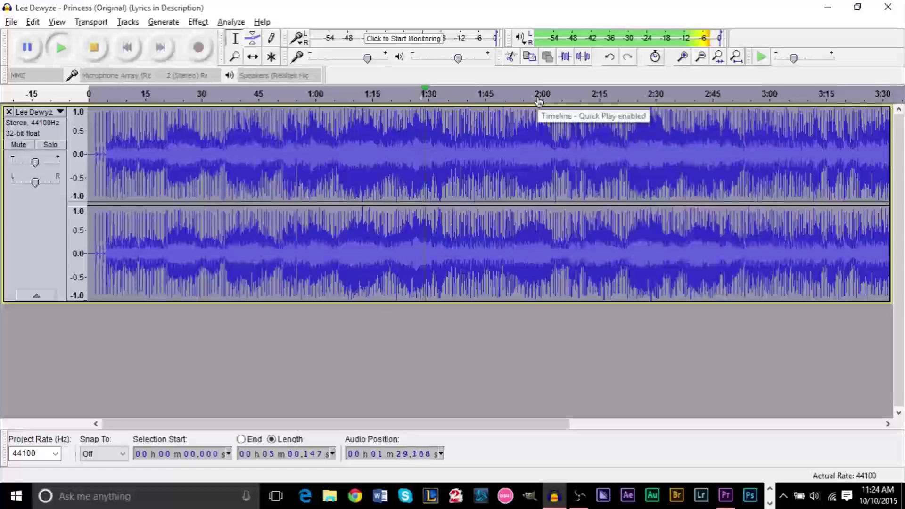
key(space)
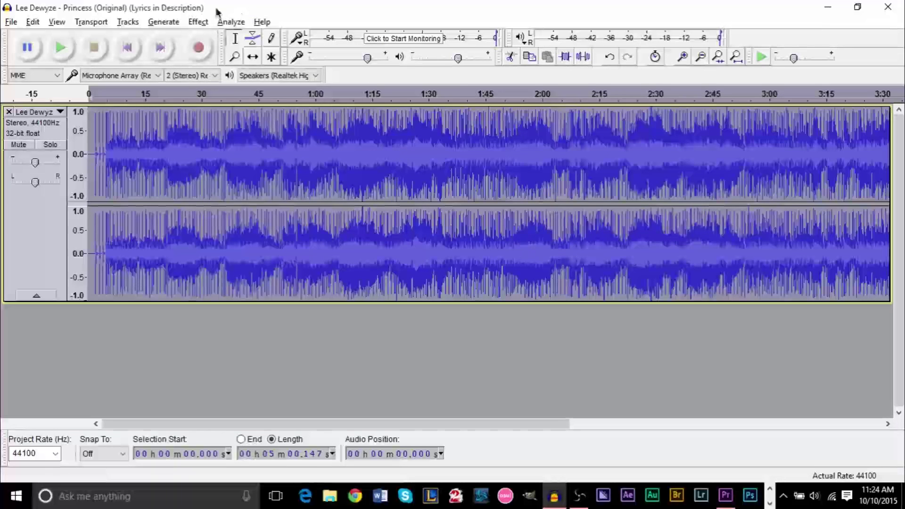
Open the Effect menu and close it without choosing an effect
click(198, 21)
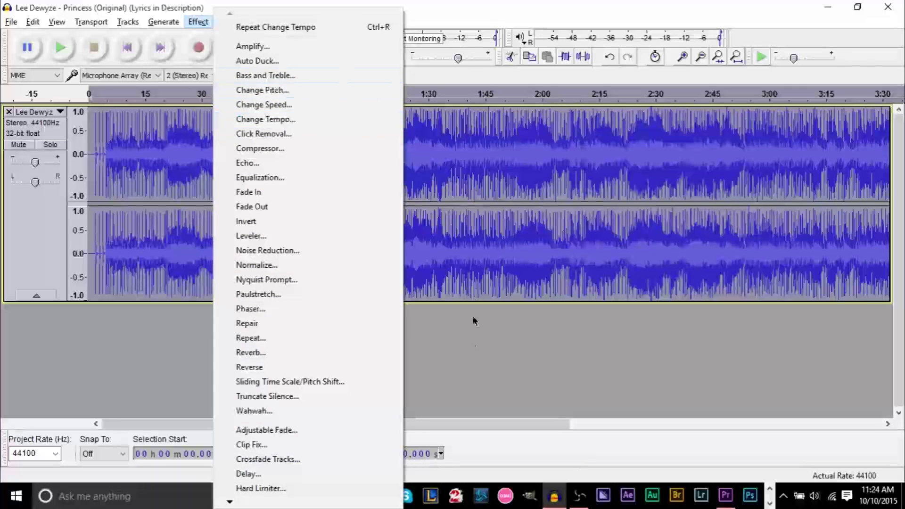
click(469, 352)
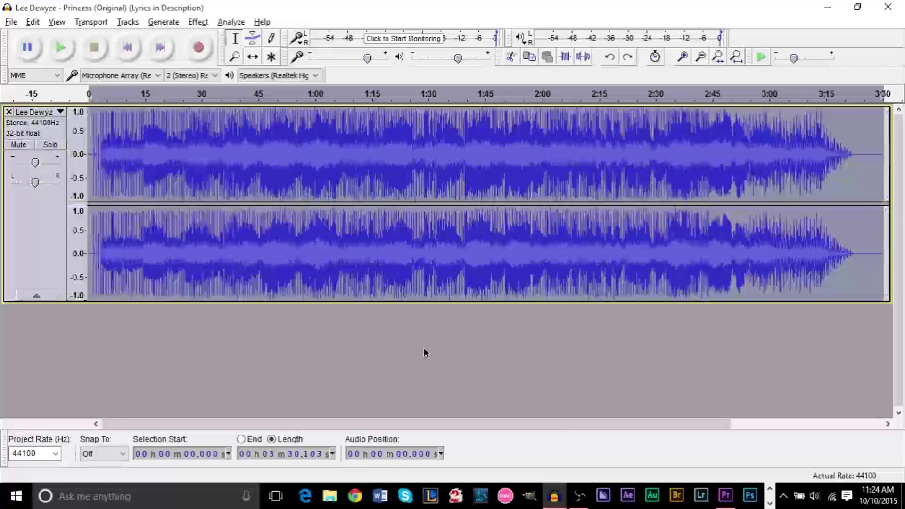